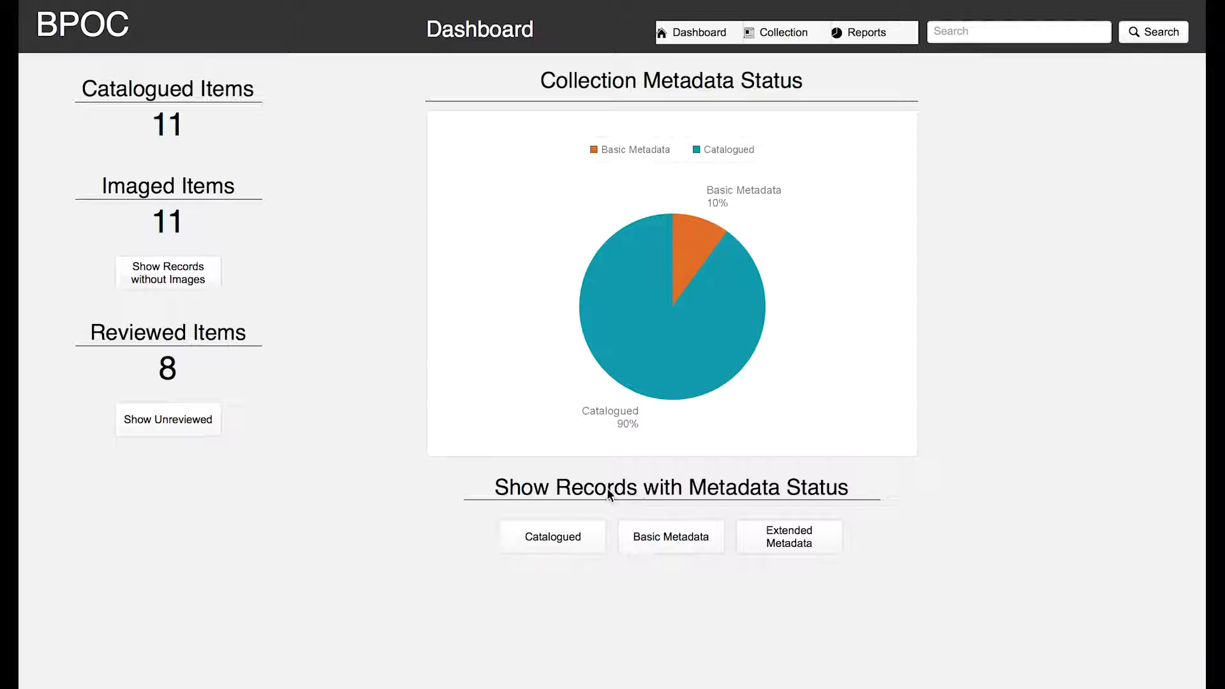
Show the records with Catalogued status and those with Basic Metadata status, browsing to the second Basic Metadata record, and return to the dashboard
{"action": "left_click", "coordinate": [552, 539]}
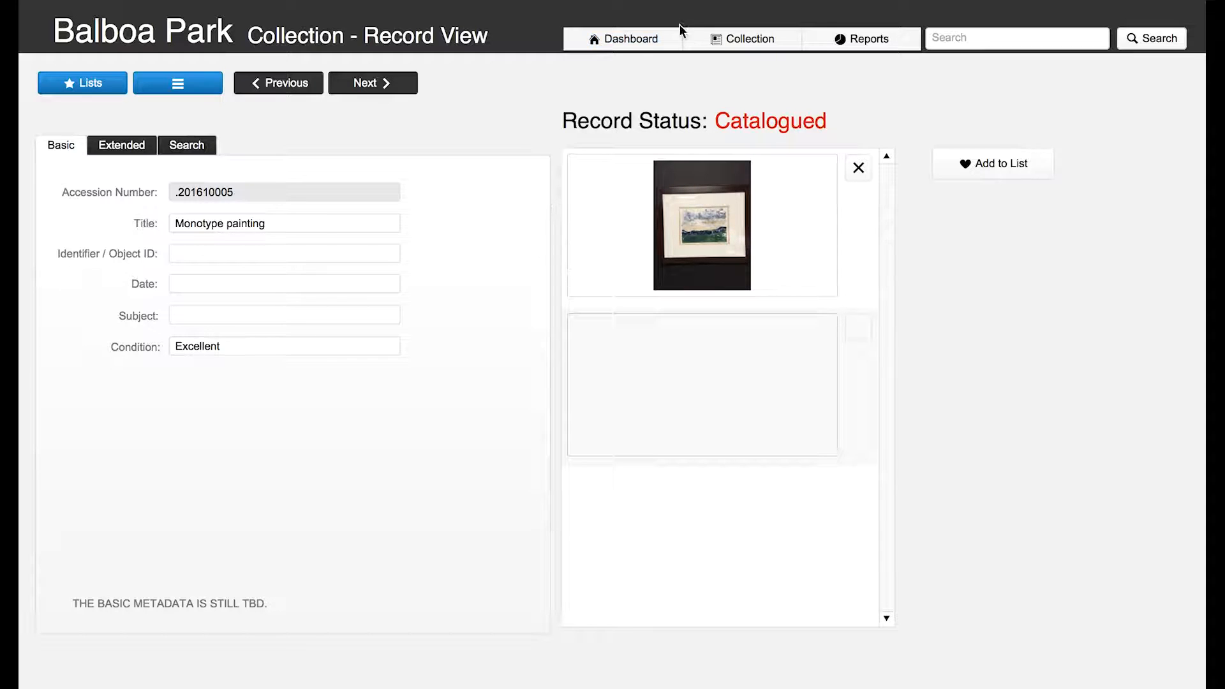
{"action": "left_click", "coordinate": [644, 41]}
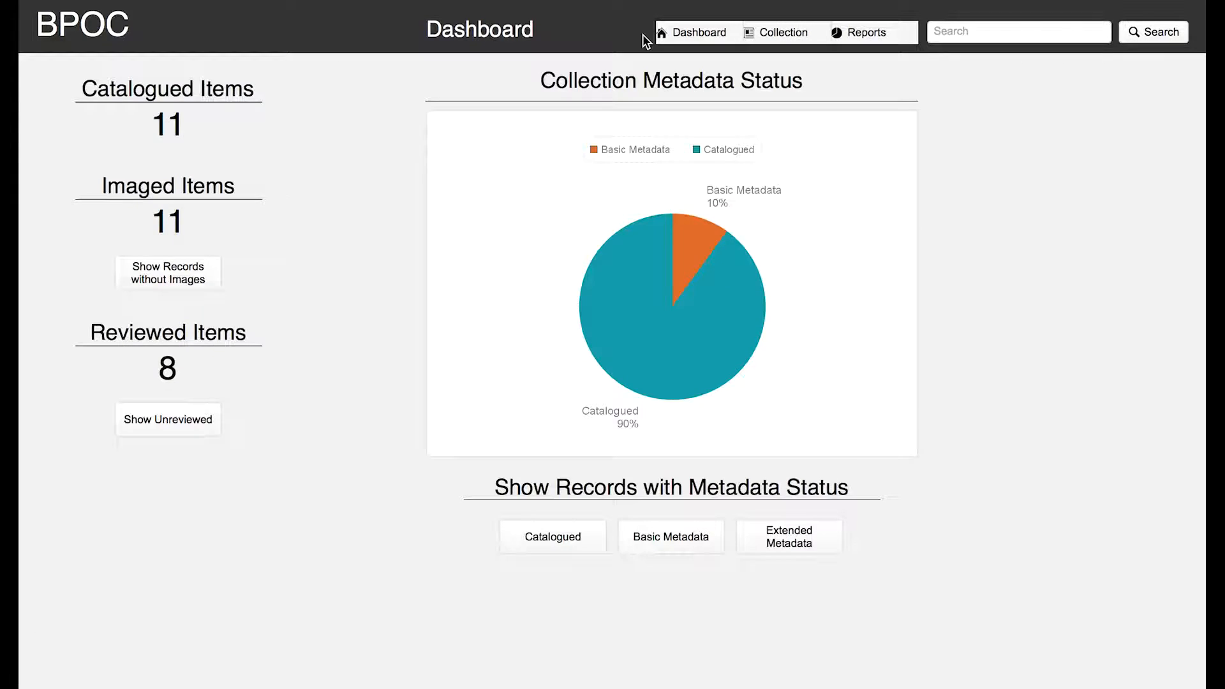
{"action": "left_click", "coordinate": [677, 539]}
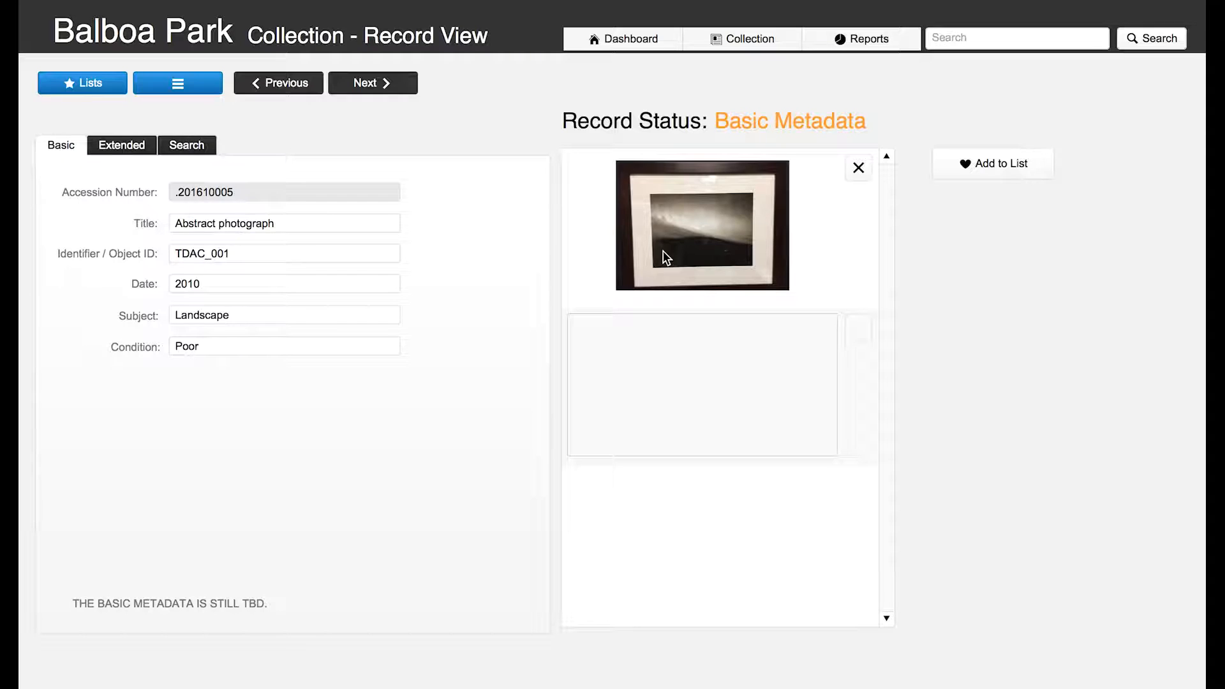
{"action": "left_click", "coordinate": [381, 88]}
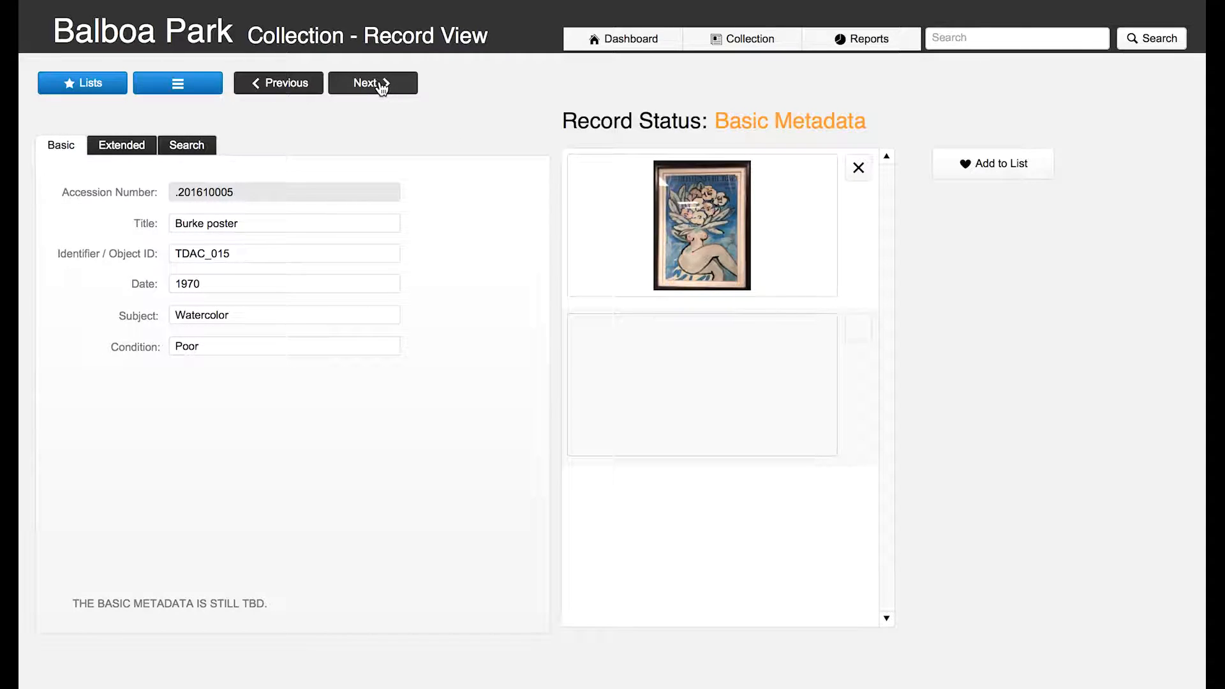
{"action": "left_click", "coordinate": [599, 38]}
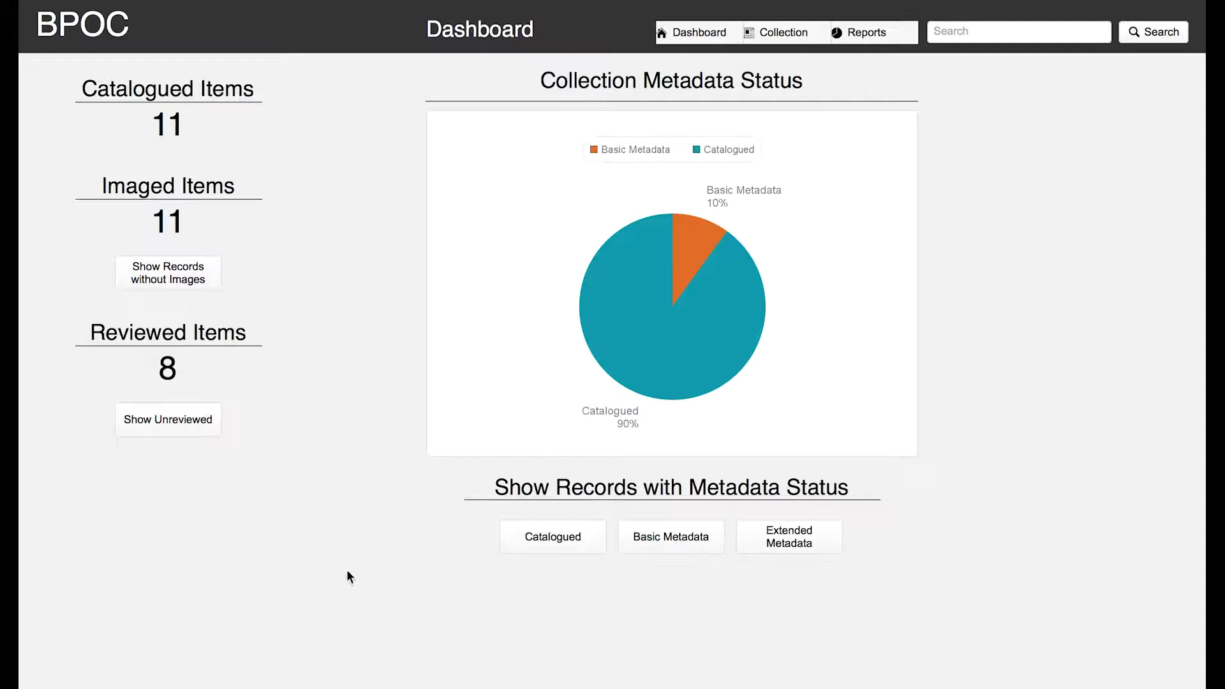
Open the unreviewed Burleigh painting record and enter identifier TDAC_001, date 1975 and subject Landscape
{"action": "left_click", "coordinate": [166, 422]}
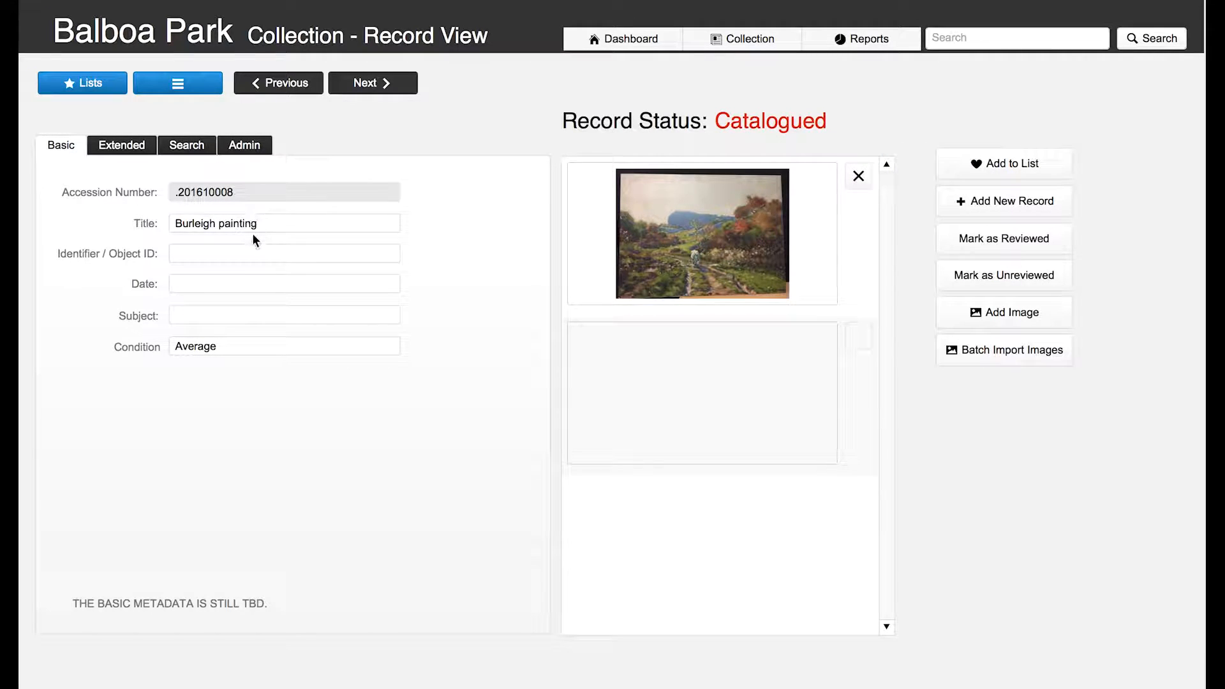
{"action": "left_click", "coordinate": [207, 254]}
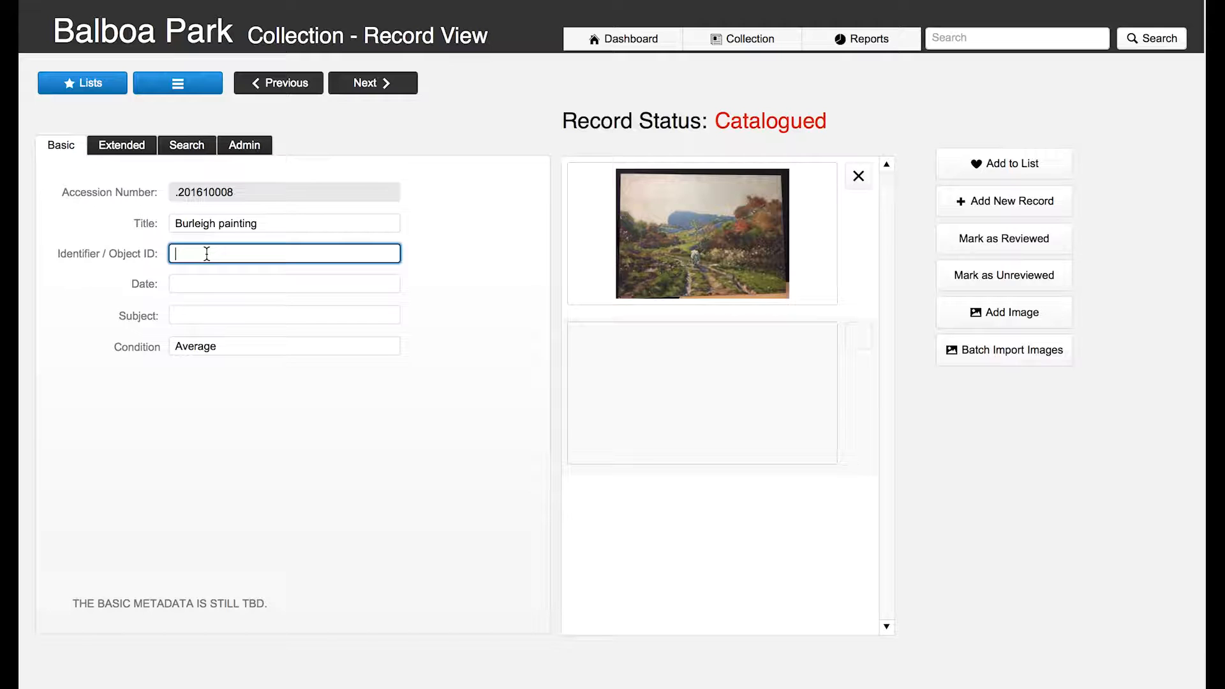
{"action": "type", "text": "TDAC_001"}
{"action": "key", "text": "Tab"}
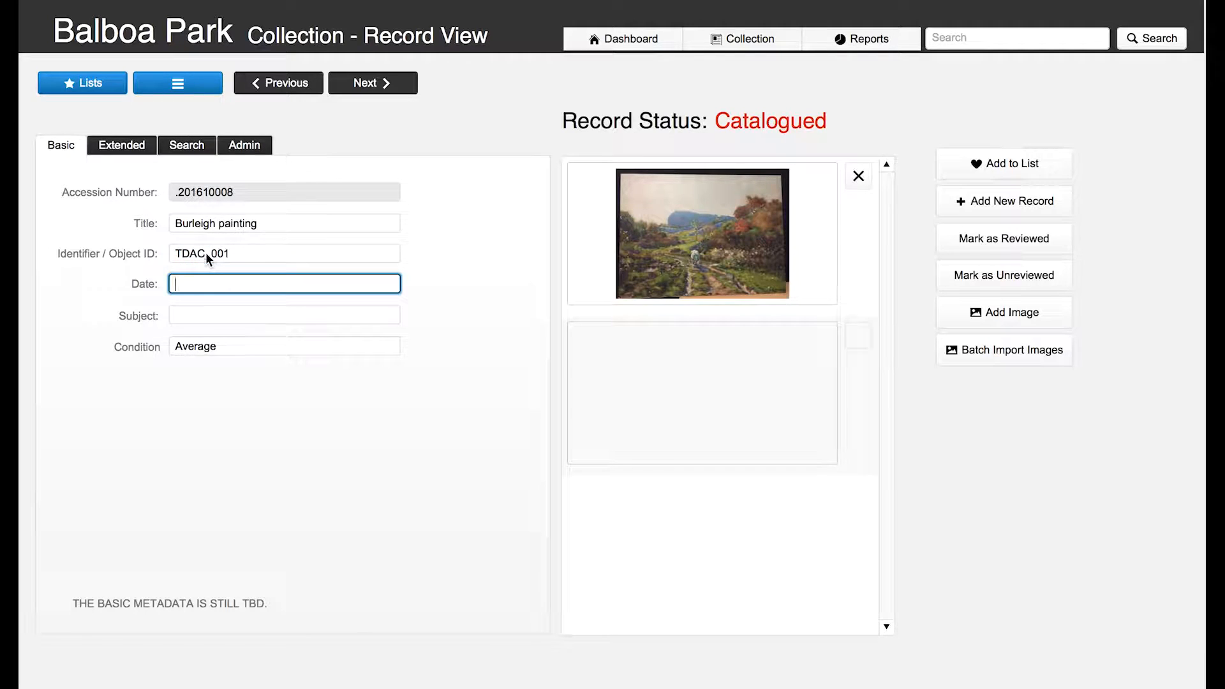
{"action": "type", "text": "1975"}
{"action": "key", "text": "Tab"}
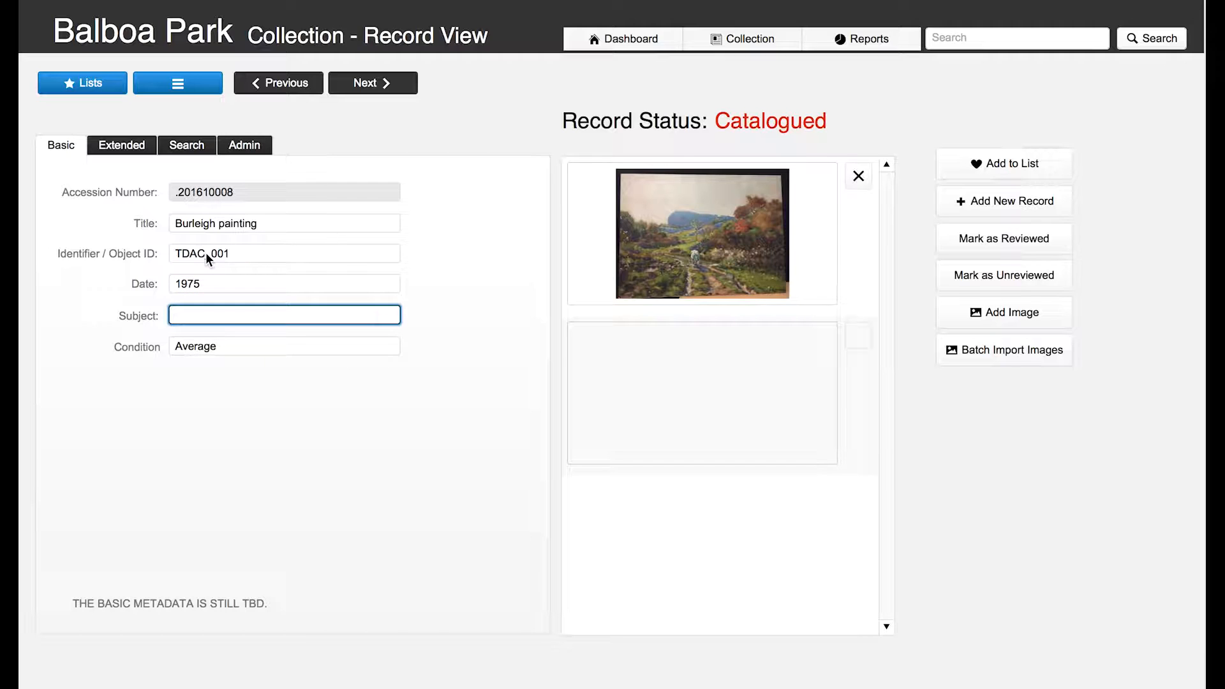
{"action": "type", "text": "Landscape"}
{"action": "key", "text": "Tab"}
{"action": "left_click", "coordinate": [310, 423]}
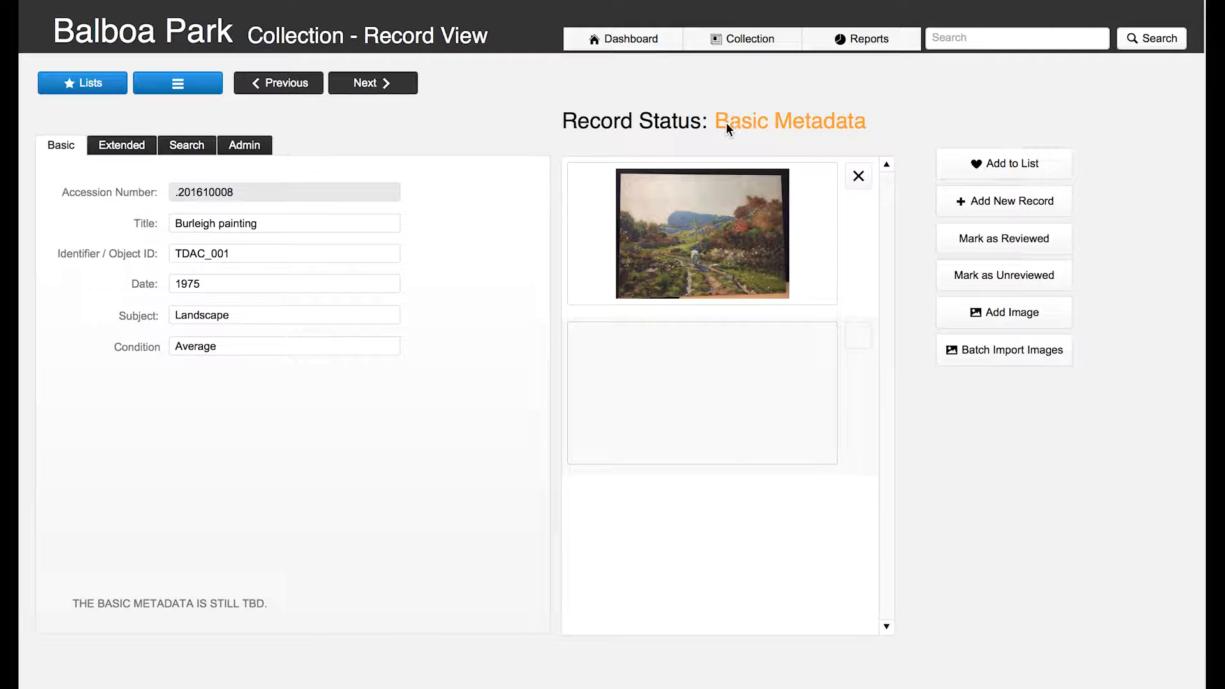
Examine the Burleigh painting's record status explanation, extended metadata and search fields
{"action": "mouse_move", "coordinate": [858, 127]}
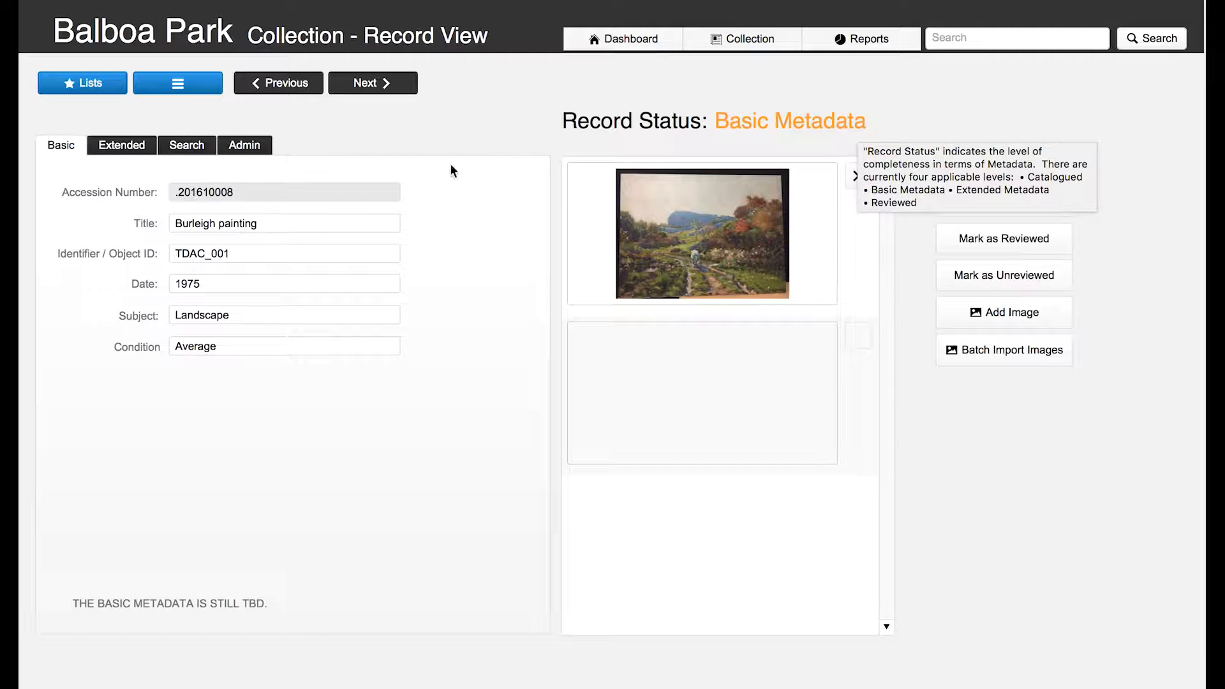
{"action": "left_click", "coordinate": [120, 145]}
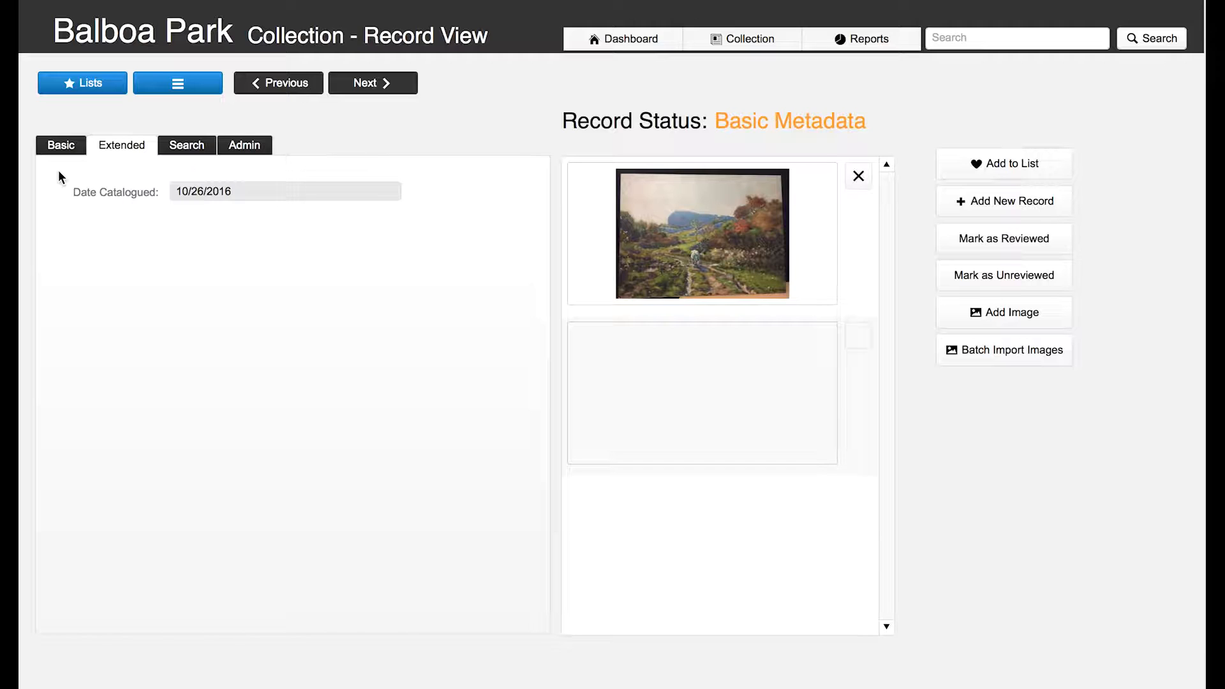
{"action": "left_click", "coordinate": [186, 147]}
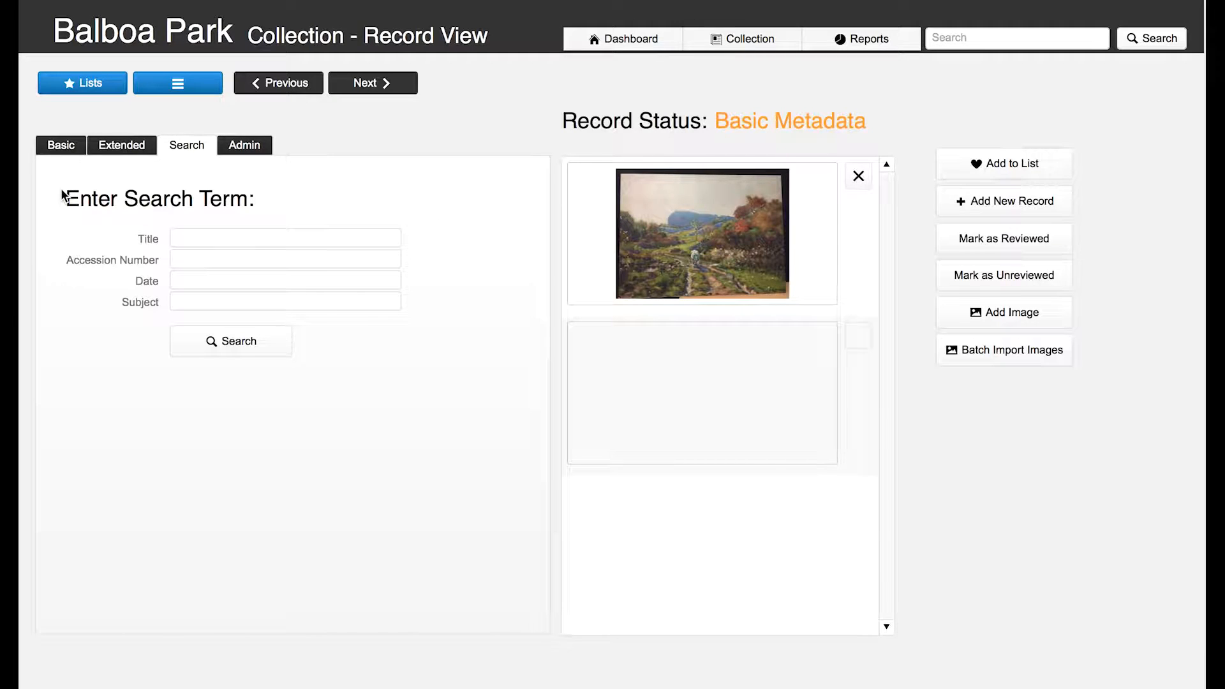
Mark the Burleigh painting record as reviewed from its admin details and return to the dashboard
{"action": "left_click", "coordinate": [243, 147]}
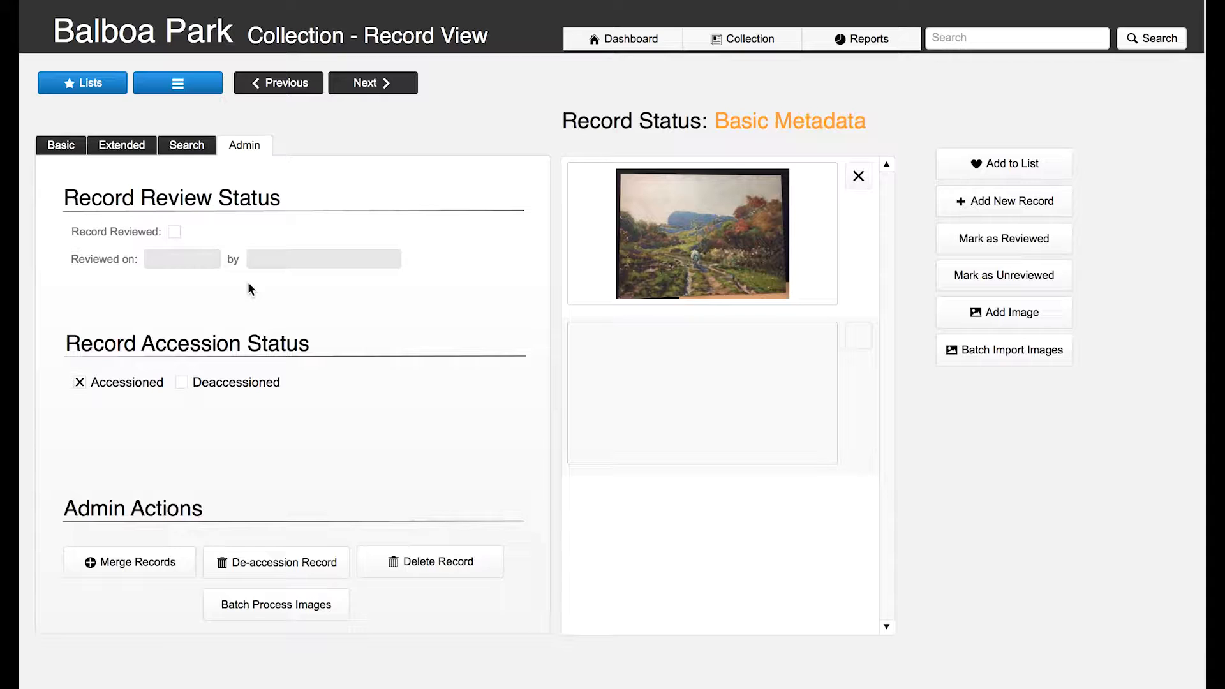
{"action": "left_click", "coordinate": [1006, 248]}
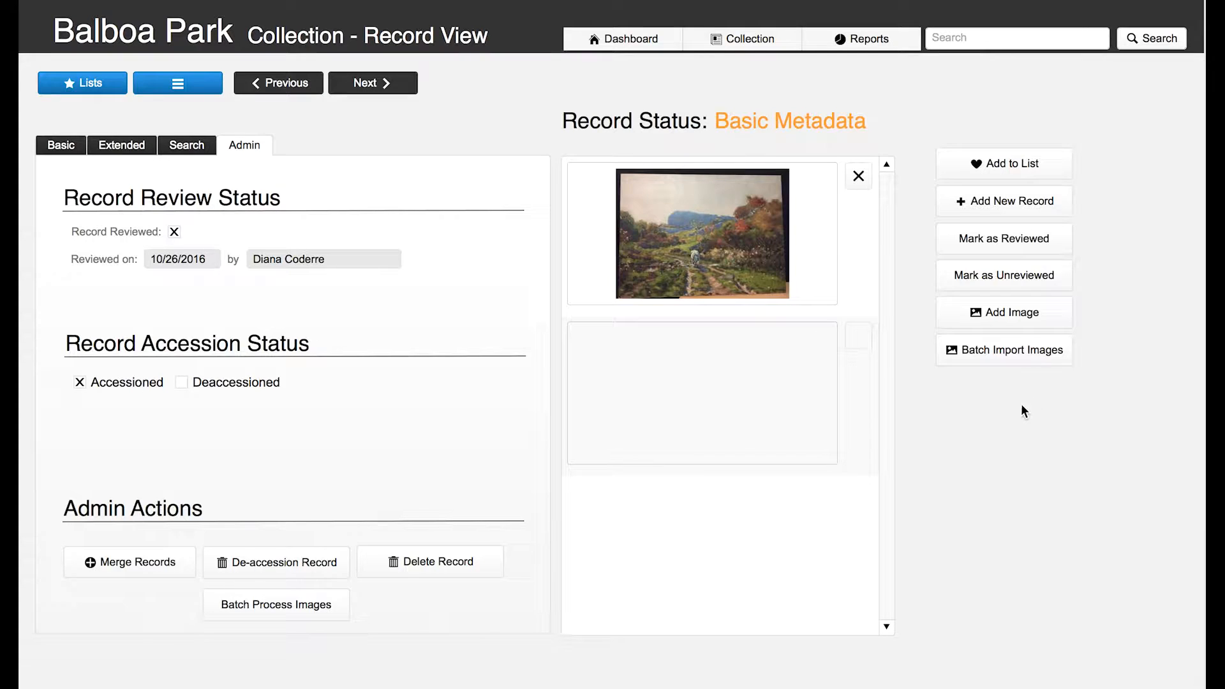
{"action": "left_click", "coordinate": [627, 41]}
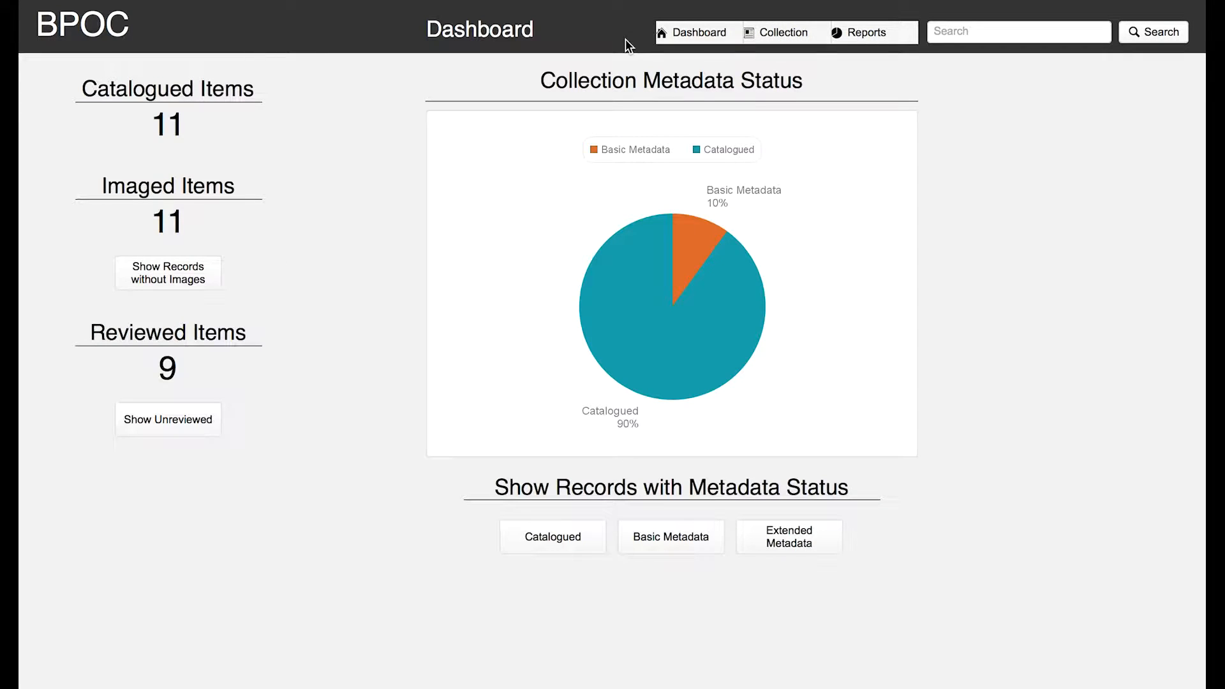
Browse the collection backwards from the Burleigh painting to GI Joe and look through all items in list view
{"action": "left_click", "coordinate": [772, 39]}
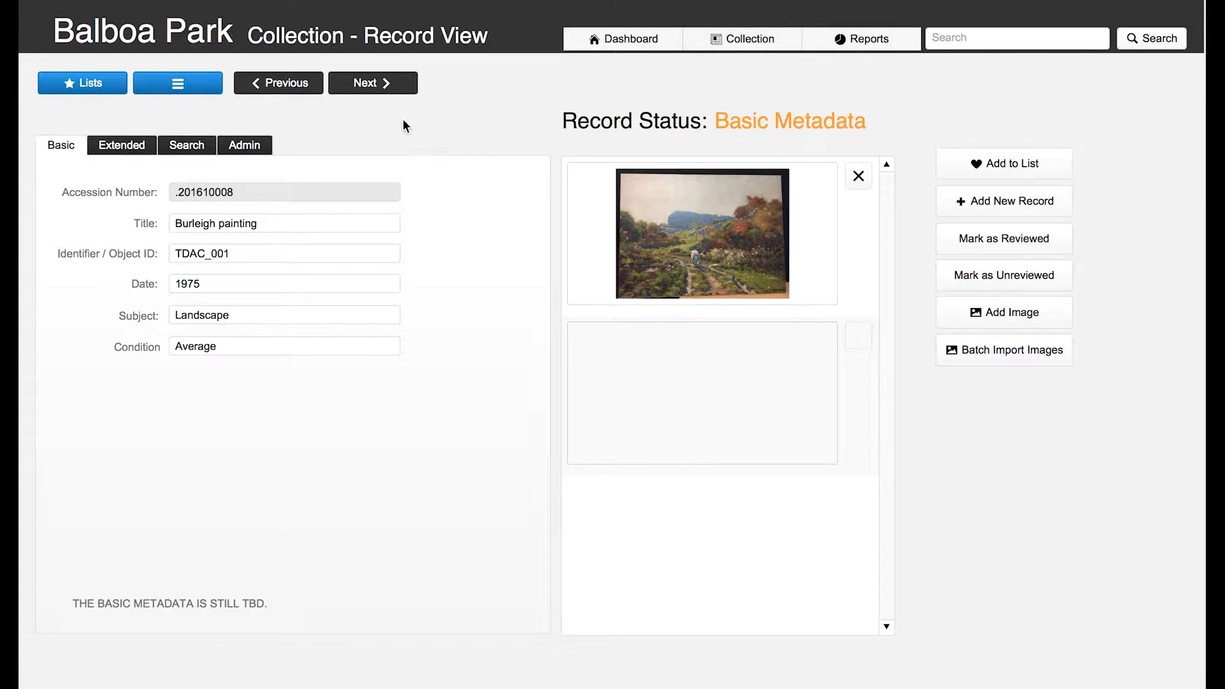
{"action": "left_click", "coordinate": [287, 86]}
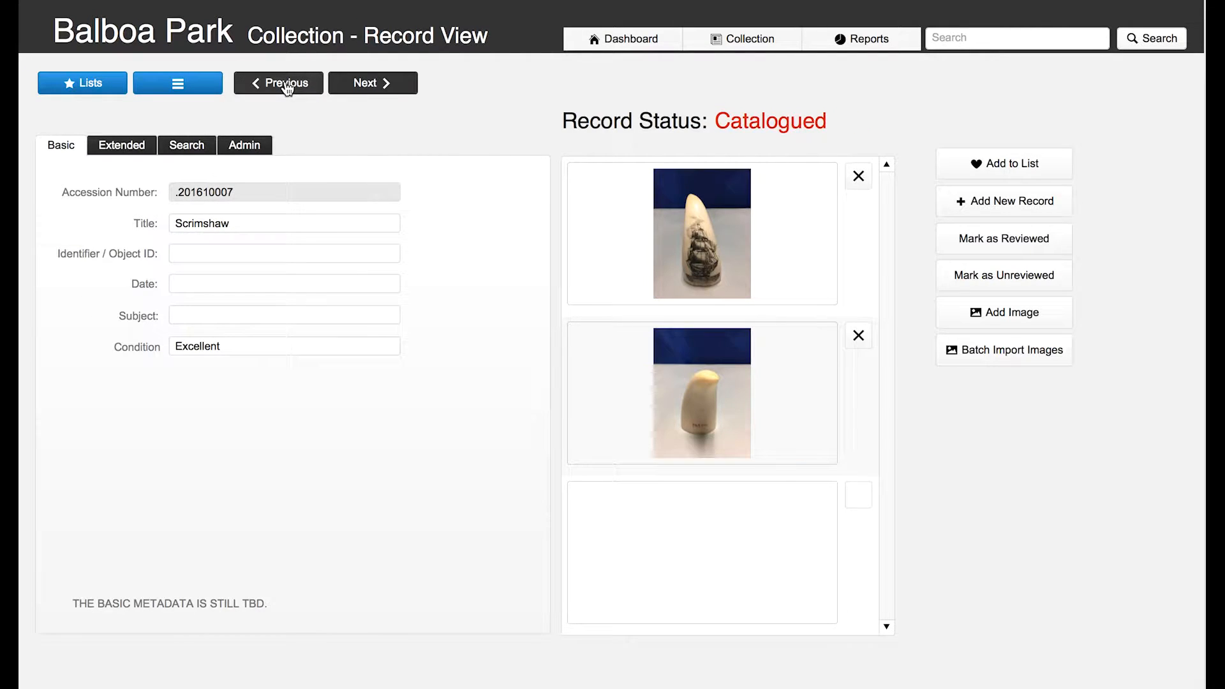
{"action": "left_click", "coordinate": [287, 87]}
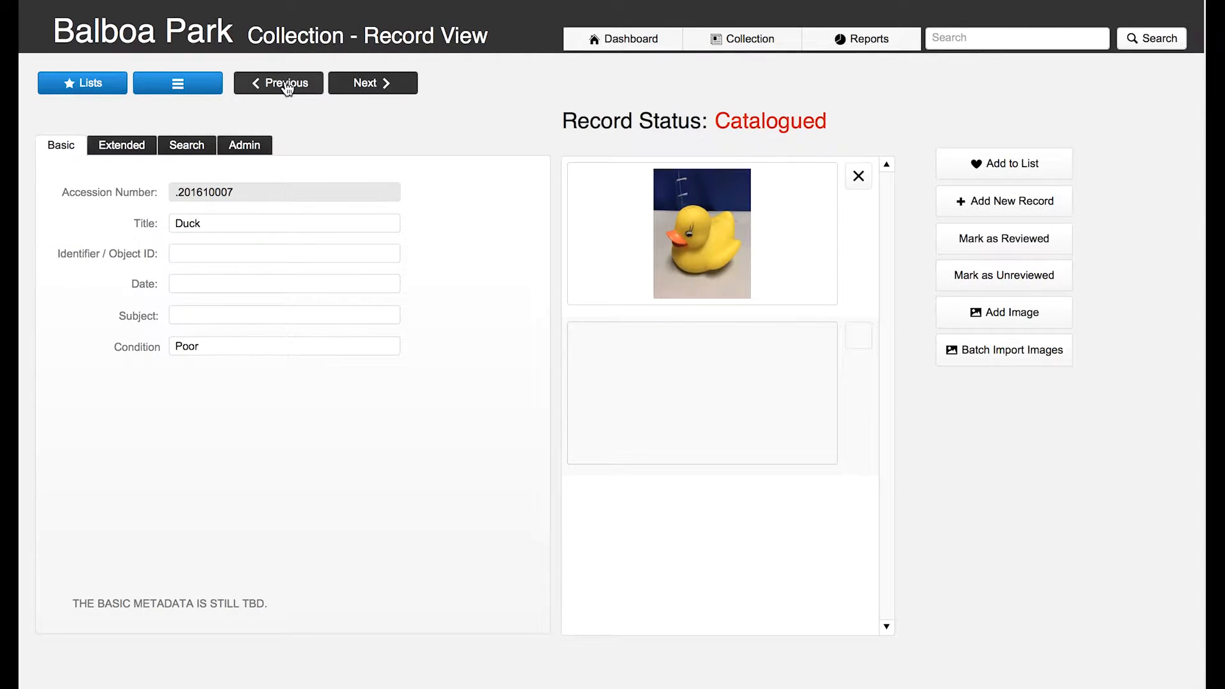
{"action": "left_click", "coordinate": [287, 87]}
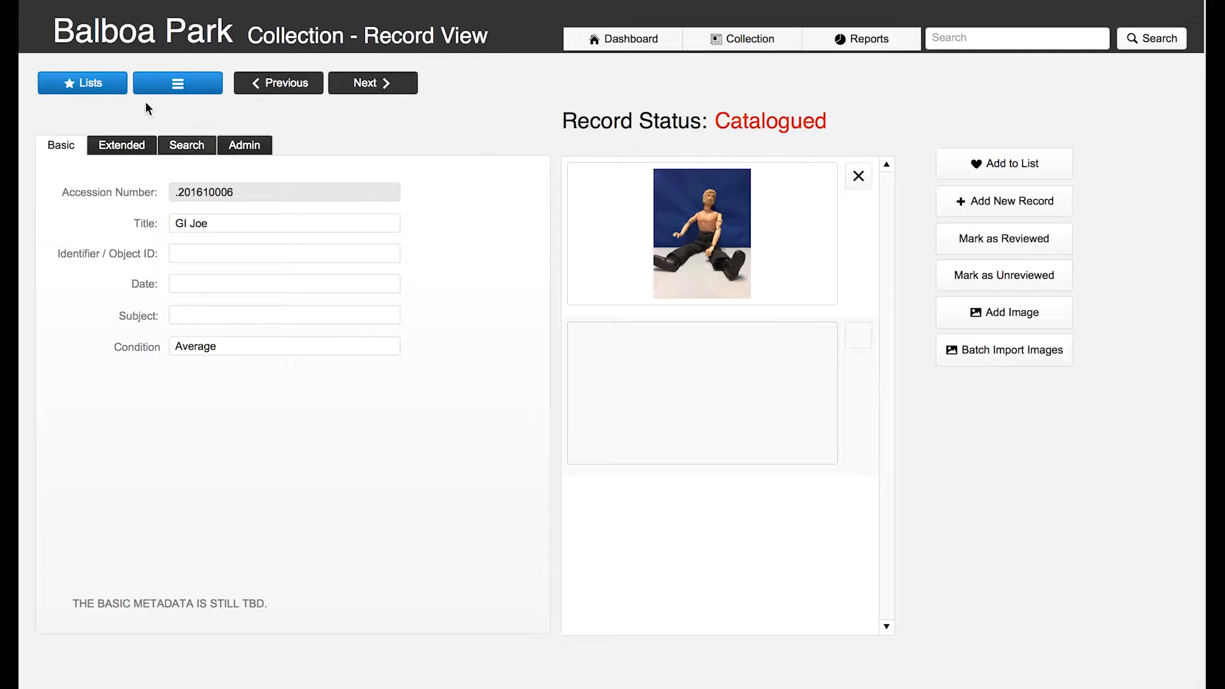
{"action": "left_click", "coordinate": [178, 84]}
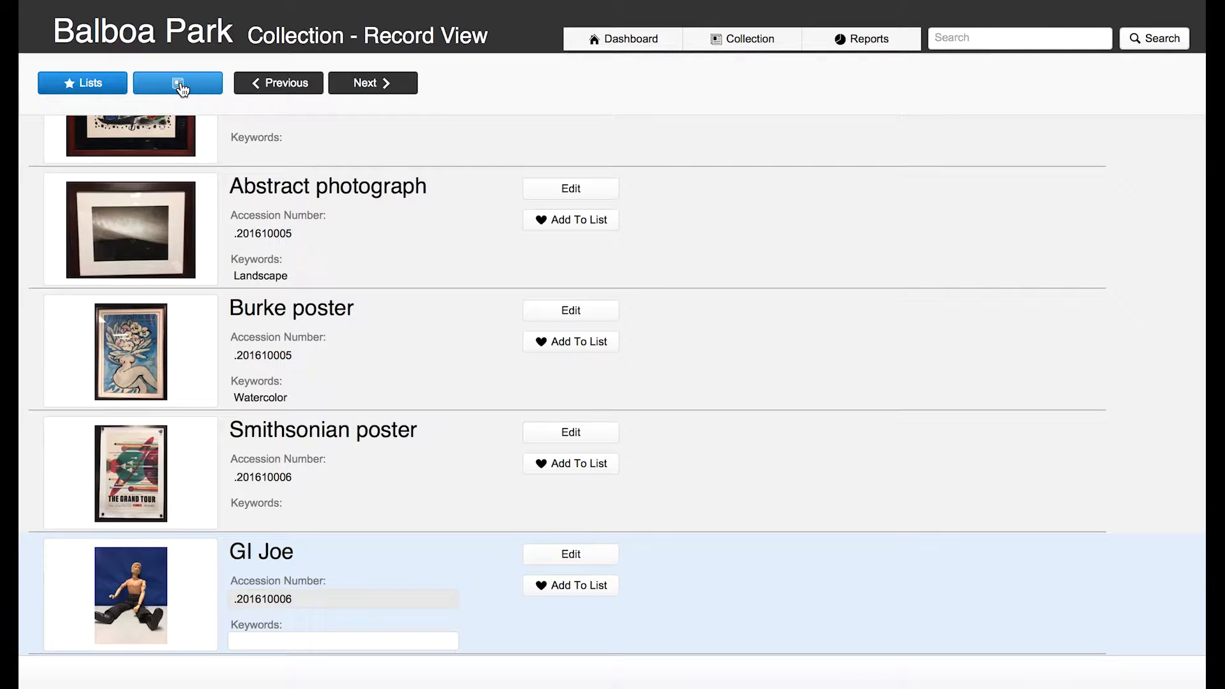
{"action": "scroll", "coordinate": [301, 276], "scroll_direction": "up", "scroll_amount": 7}
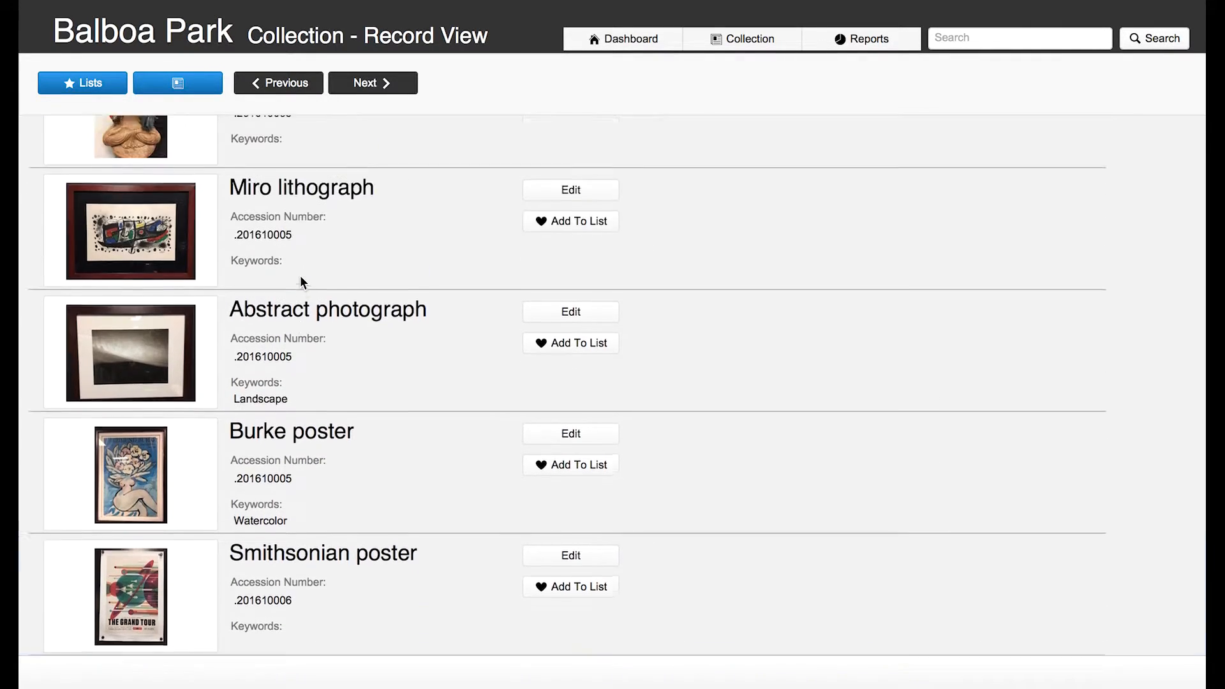
{"action": "scroll", "coordinate": [301, 277], "scroll_direction": "down", "scroll_amount": 10}
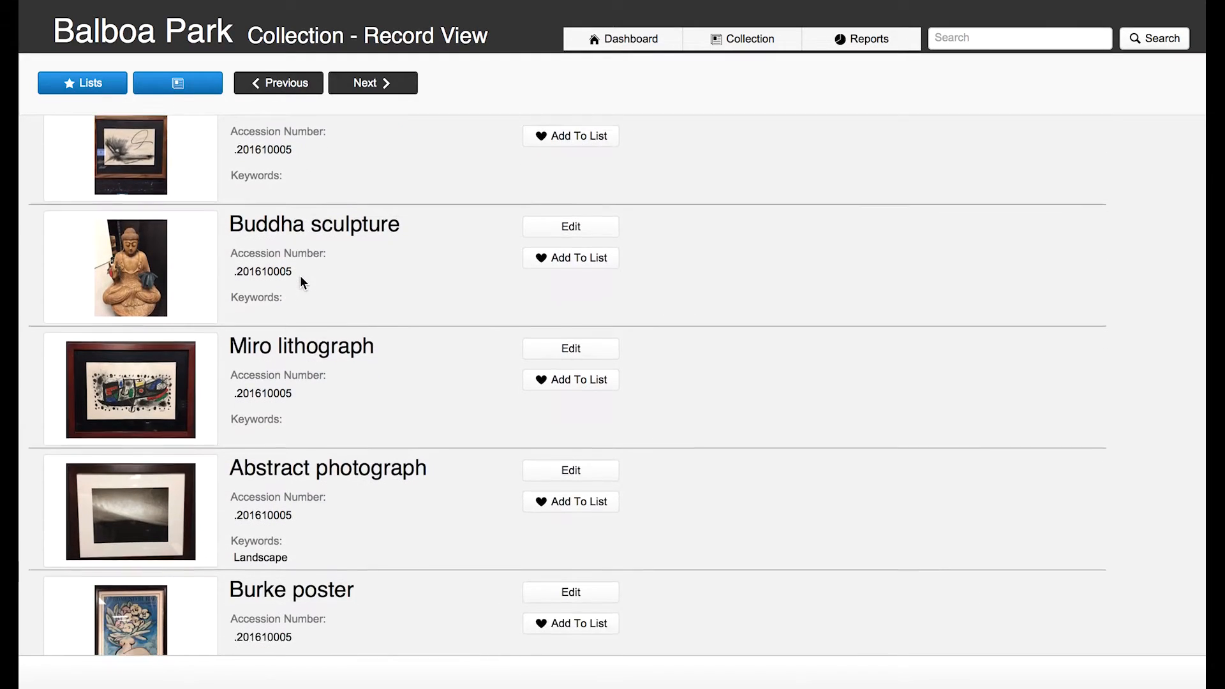
{"action": "scroll", "coordinate": [301, 277], "scroll_direction": "down", "scroll_amount": 3}
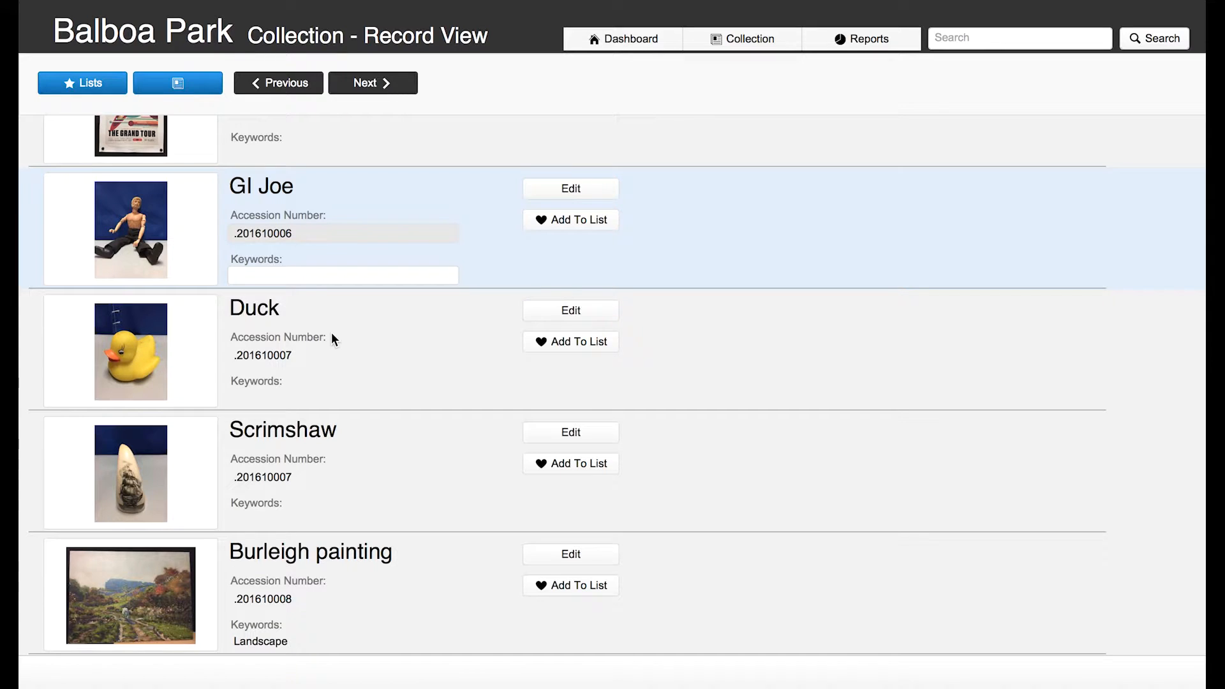
Display the items saved in the Artwork Exhibit list and return to the full collection
{"action": "left_click", "coordinate": [68, 84]}
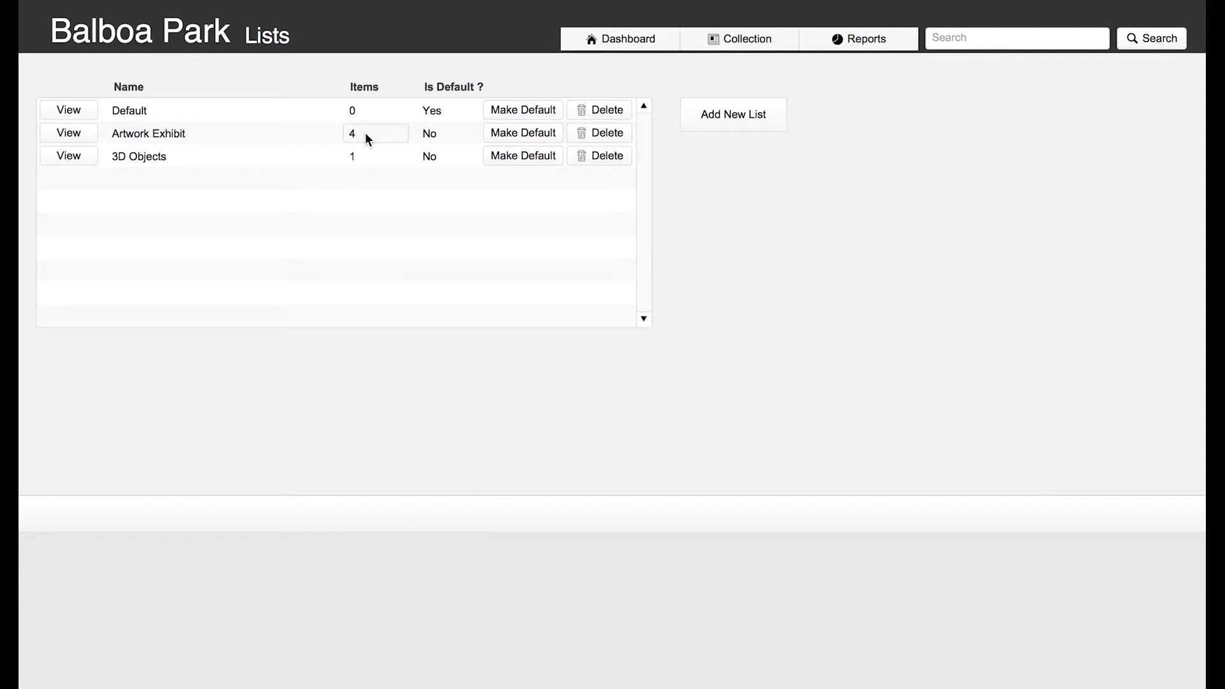
{"action": "left_click", "coordinate": [66, 135]}
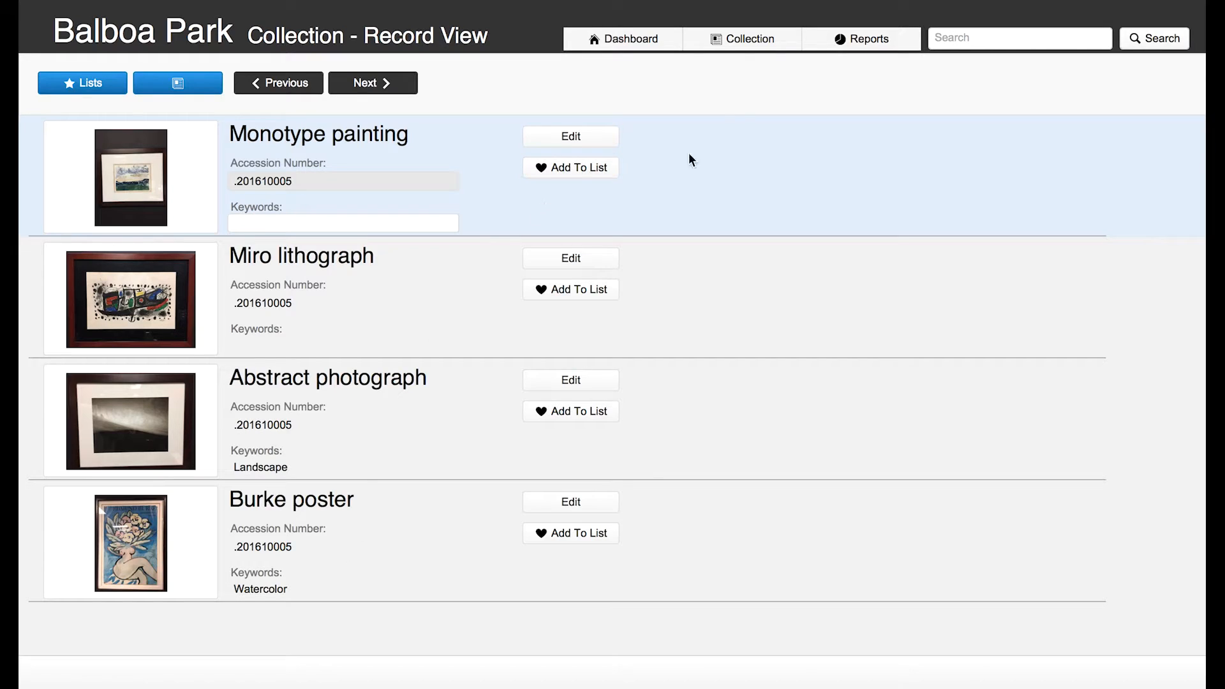
{"action": "left_click", "coordinate": [742, 42]}
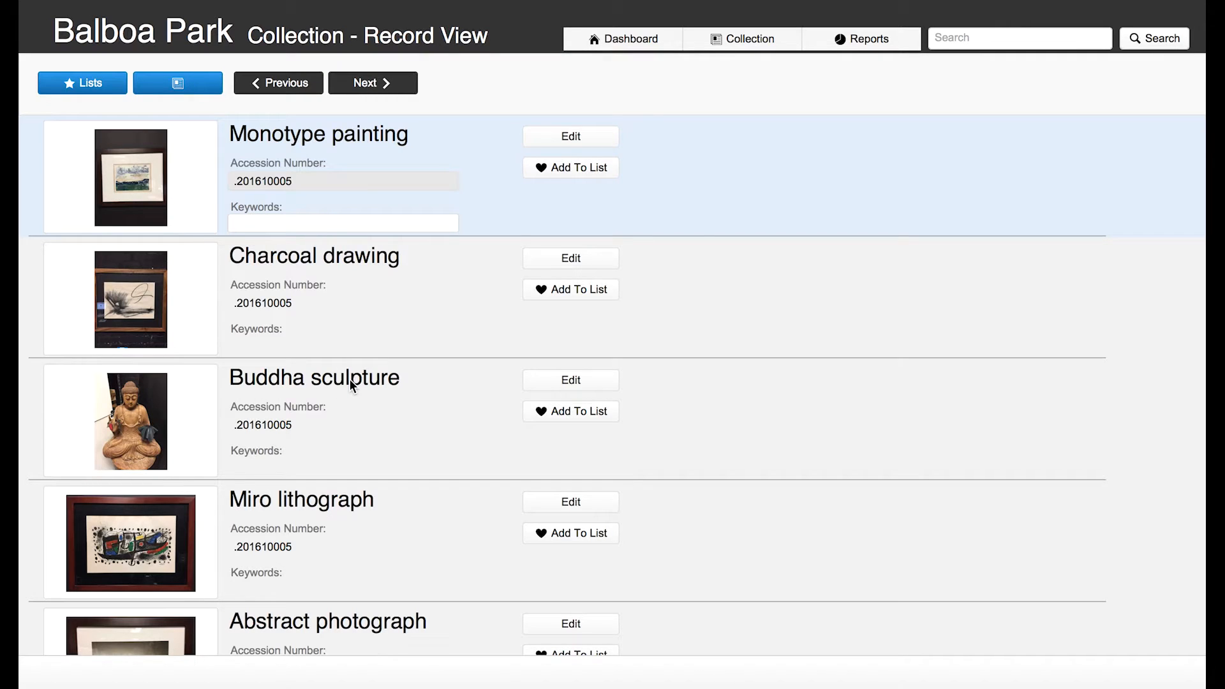
Add the Buddha sculpture to the Artwork Exhibit list and display that list's items
{"action": "left_click", "coordinate": [561, 418]}
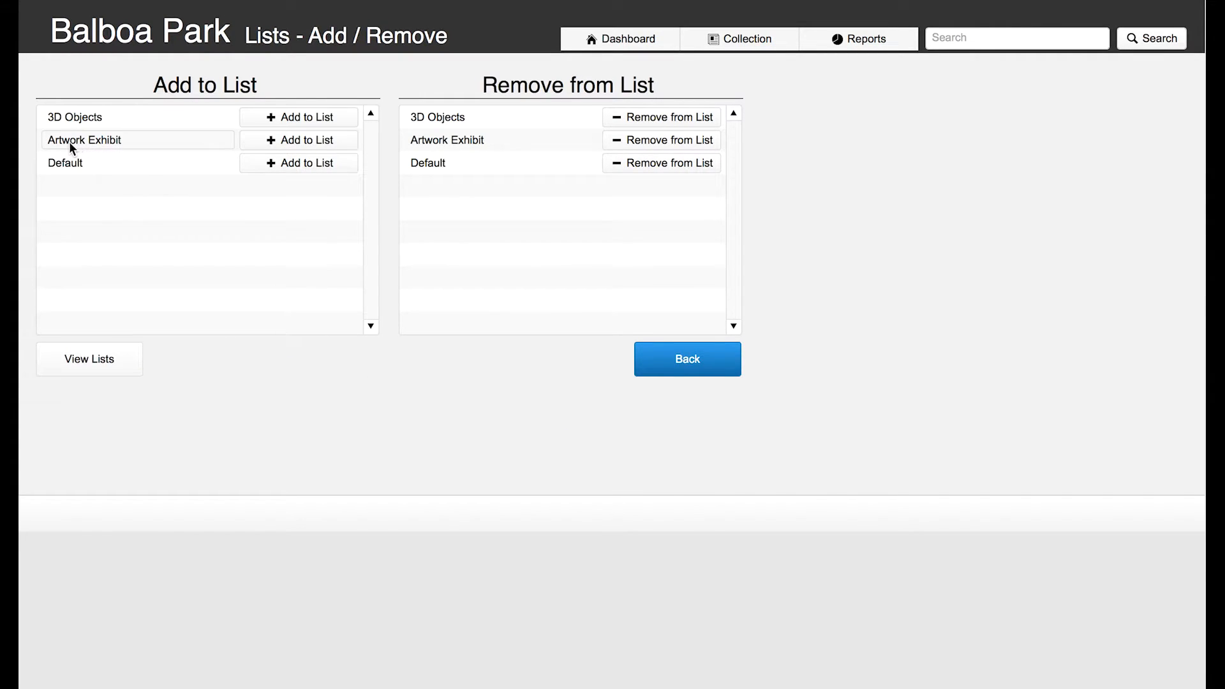
{"action": "left_click", "coordinate": [310, 146]}
{"action": "left_click", "coordinate": [96, 362]}
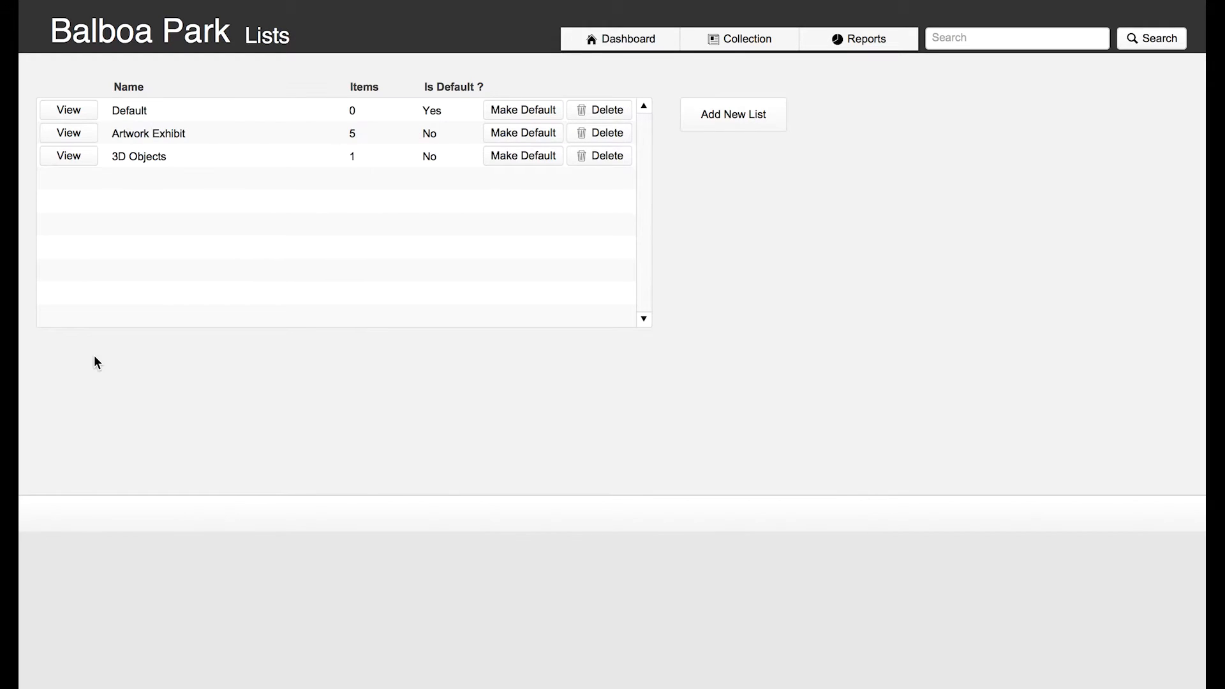
{"action": "left_click", "coordinate": [71, 138]}
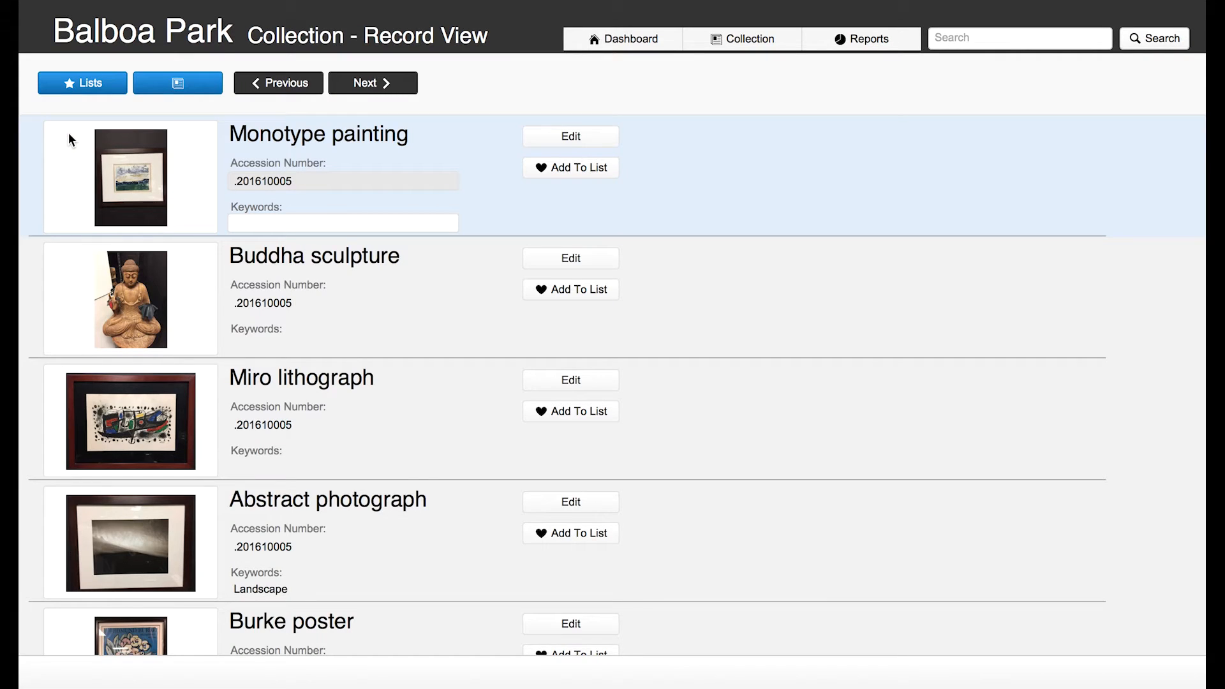
{"action": "scroll", "coordinate": [197, 300], "scroll_direction": "down", "scroll_amount": 2}
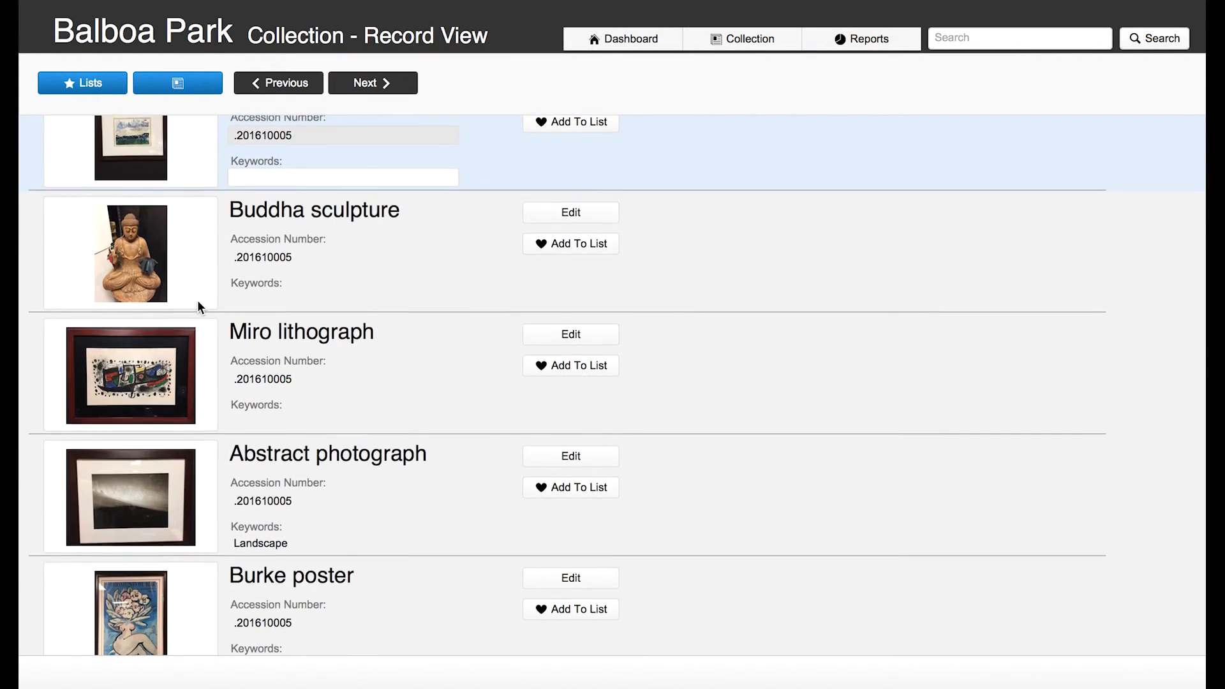
{"action": "scroll", "coordinate": [197, 300], "scroll_direction": "up", "scroll_amount": 2}
{"action": "scroll", "coordinate": [198, 301], "scroll_direction": "up", "scroll_amount": 1}
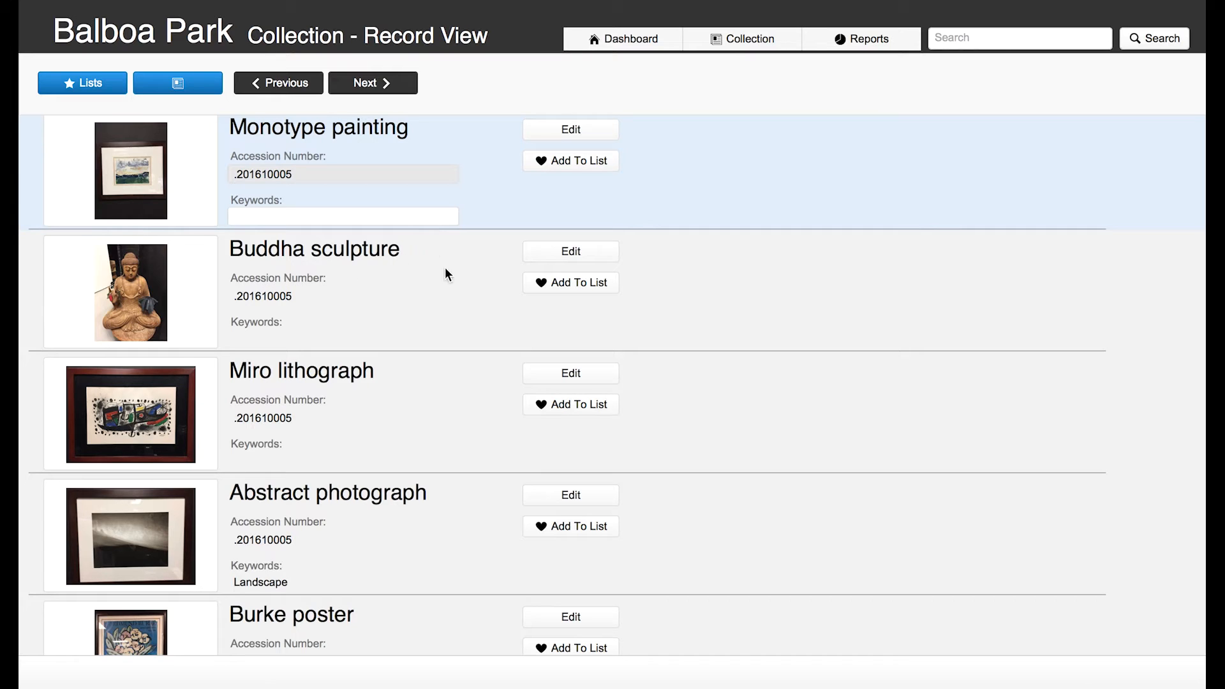
Remove the Buddha sculpture from the Artwork Exhibit list, check the list's items and return to the dashboard
{"action": "left_click", "coordinate": [540, 282]}
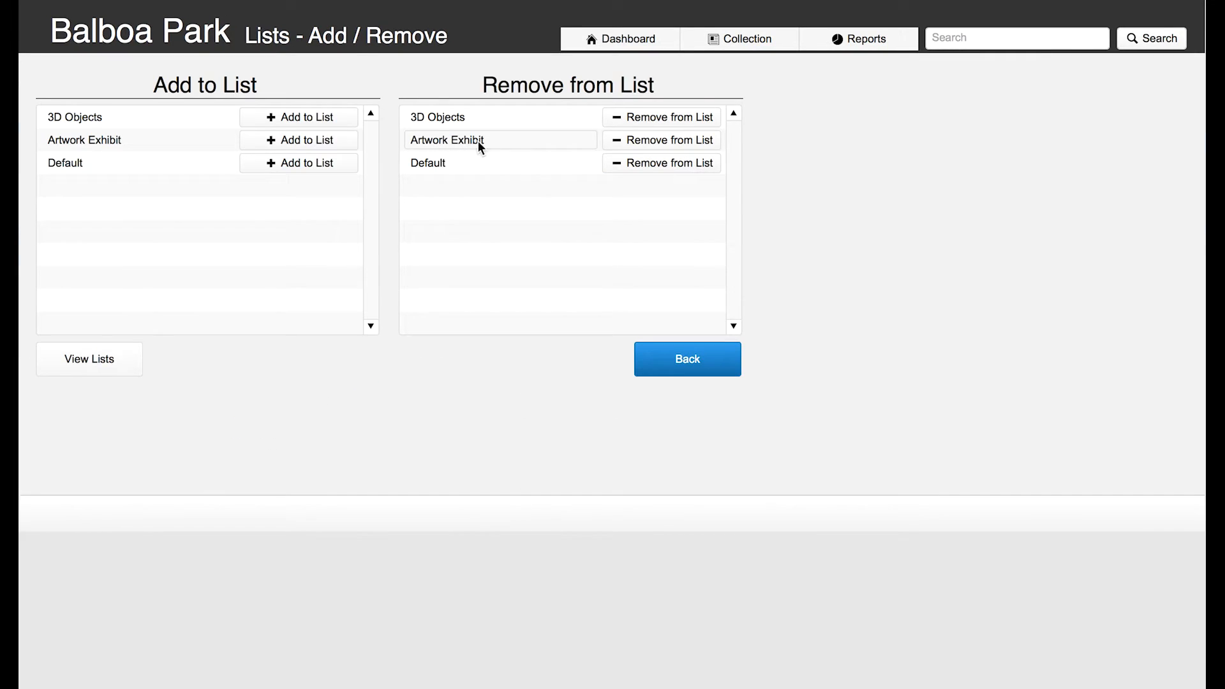
{"action": "left_click", "coordinate": [634, 145]}
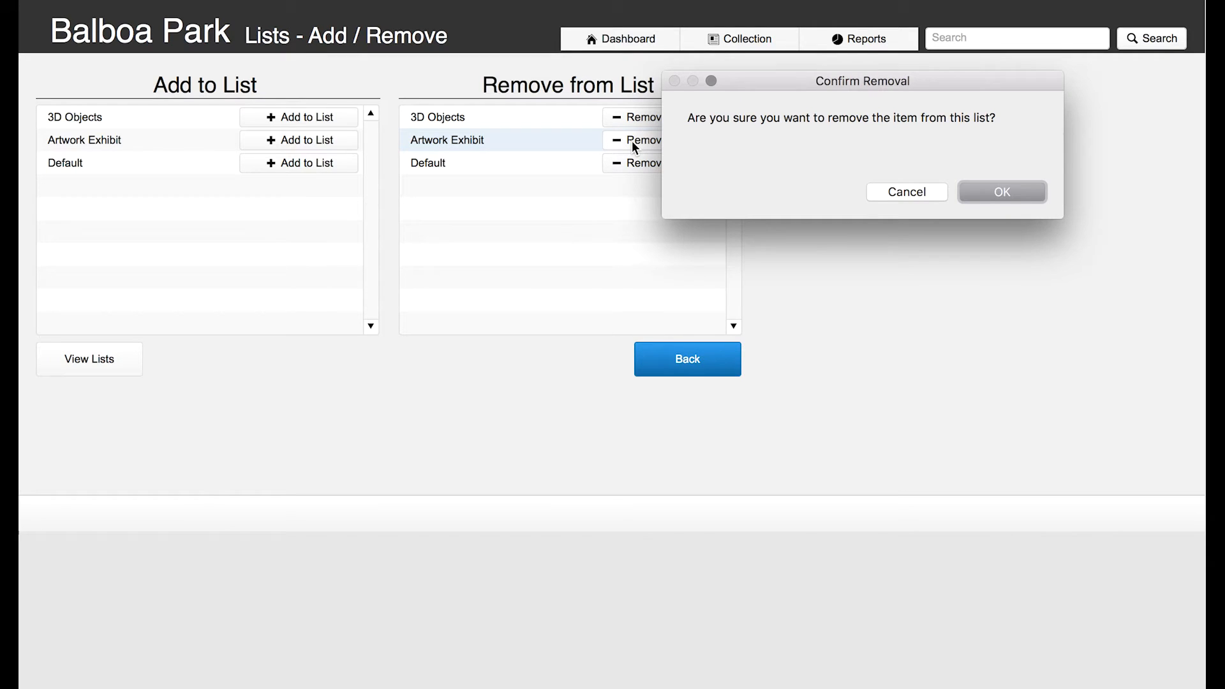
{"action": "left_click", "coordinate": [1003, 195]}
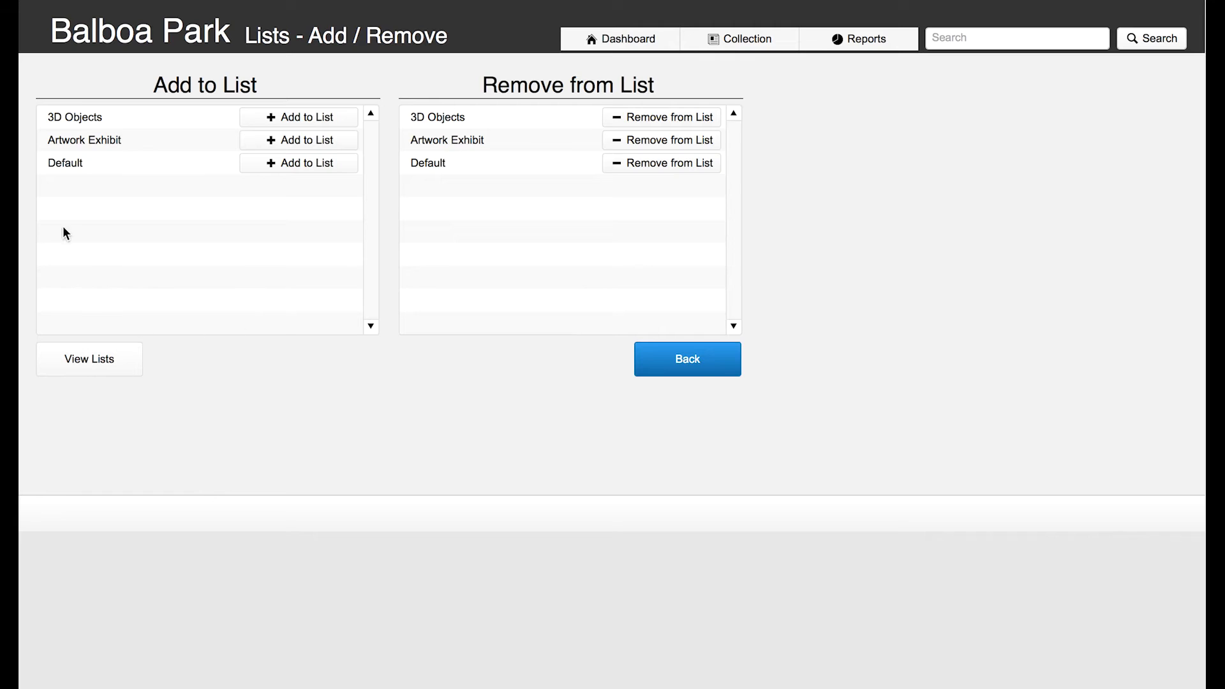
{"action": "left_click", "coordinate": [139, 366]}
{"action": "left_click", "coordinate": [79, 133]}
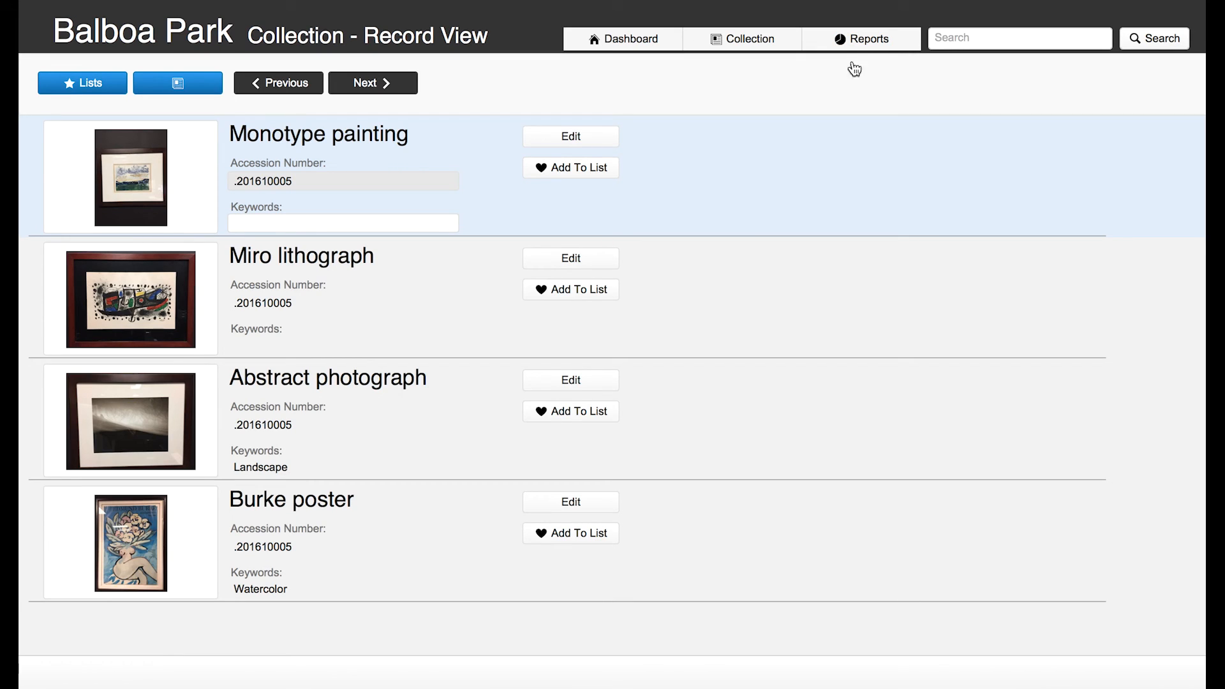
{"action": "left_click", "coordinate": [614, 38]}
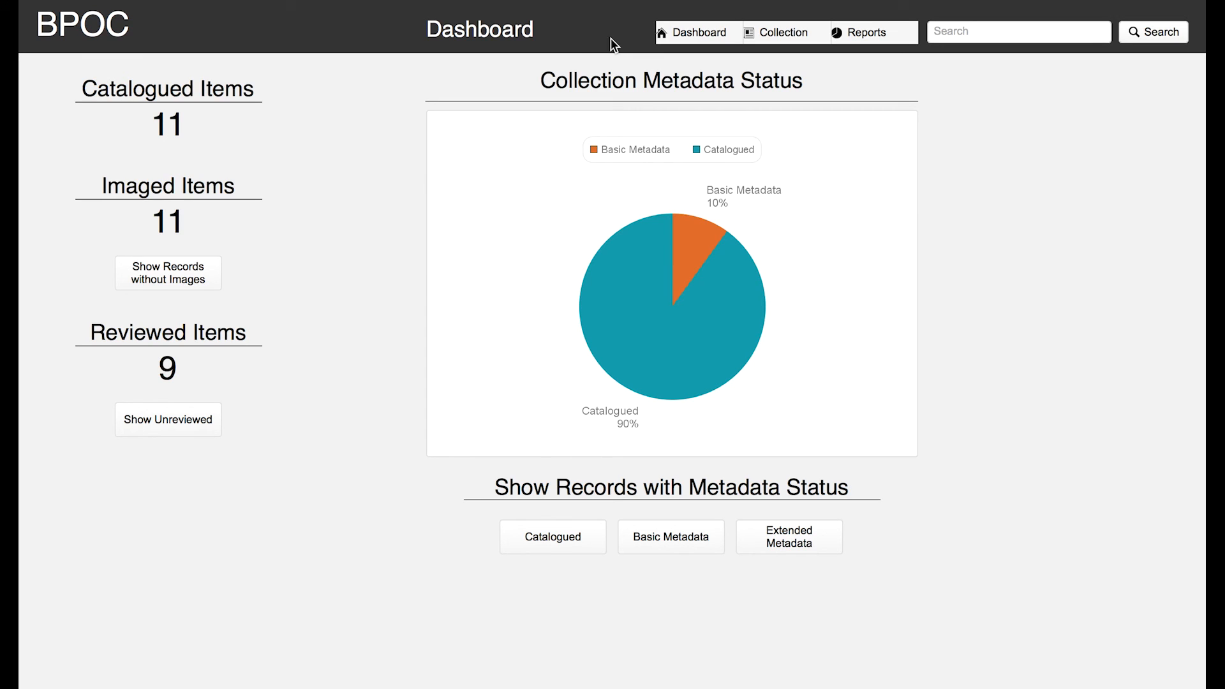